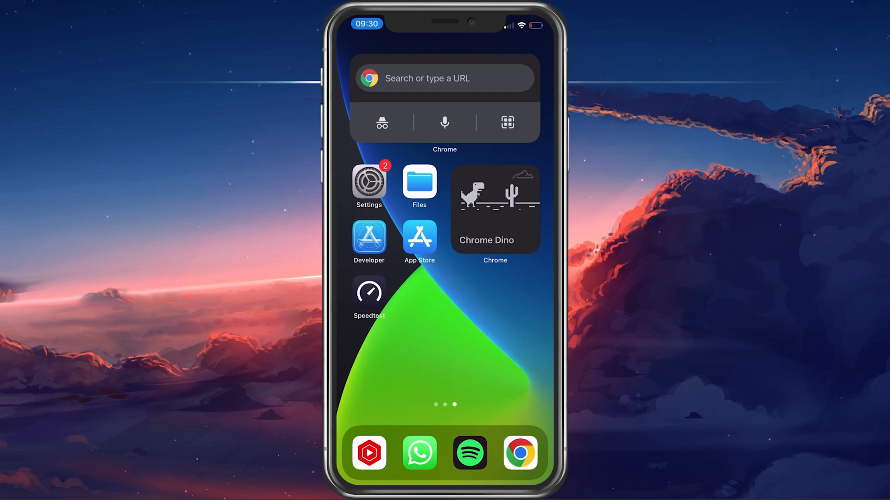
click(369, 181)
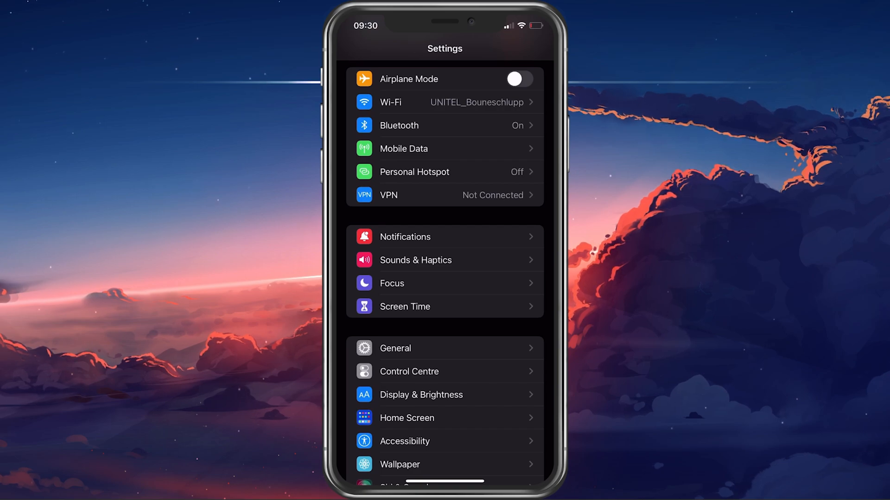
click(395, 349)
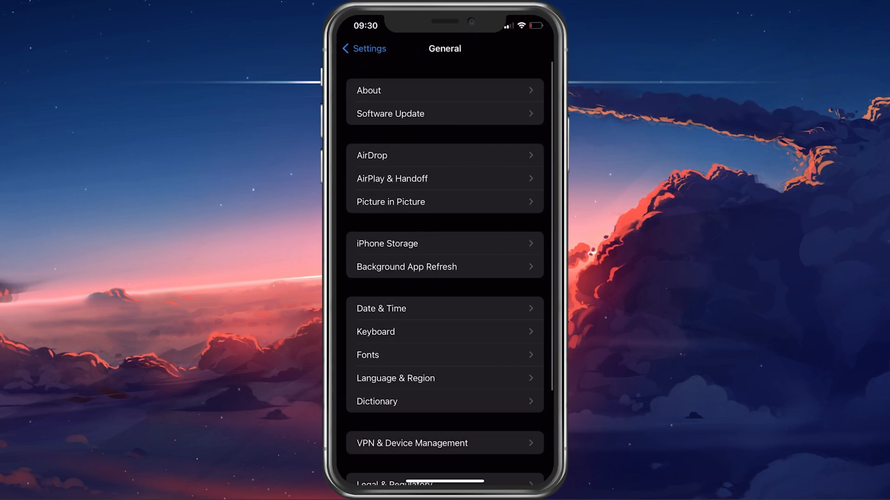
click(381, 309)
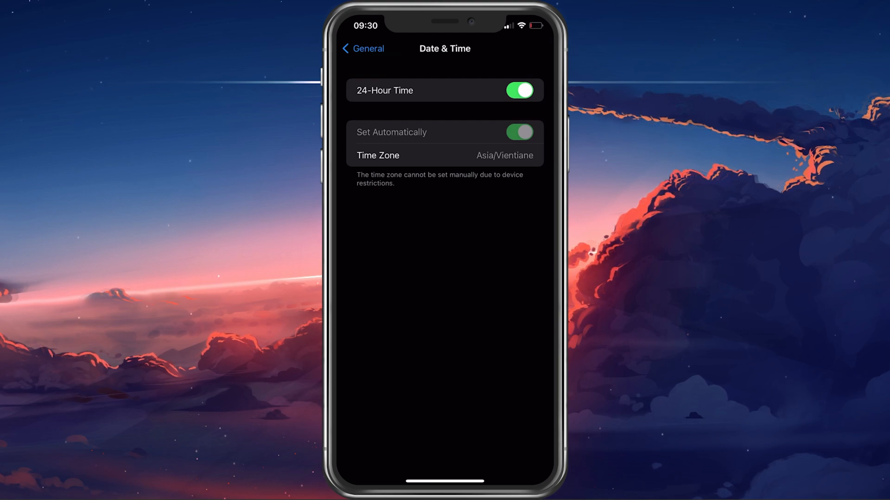
click(362, 48)
click(357, 48)
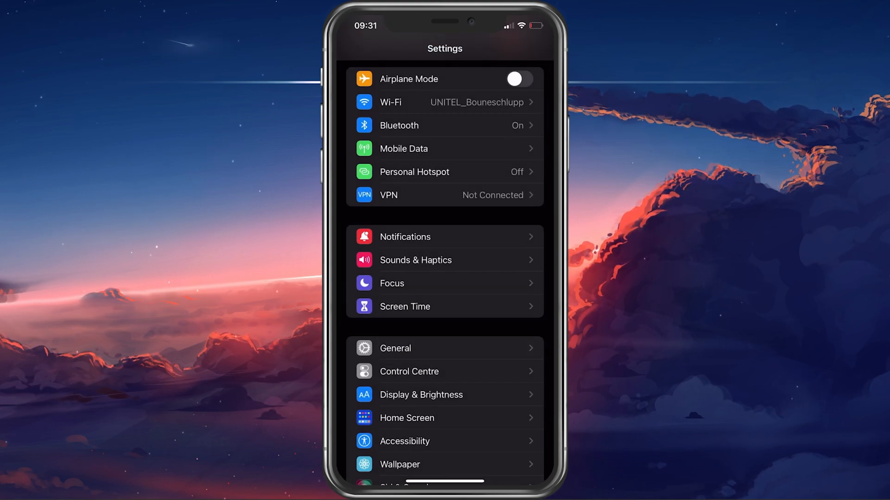
click(404, 148)
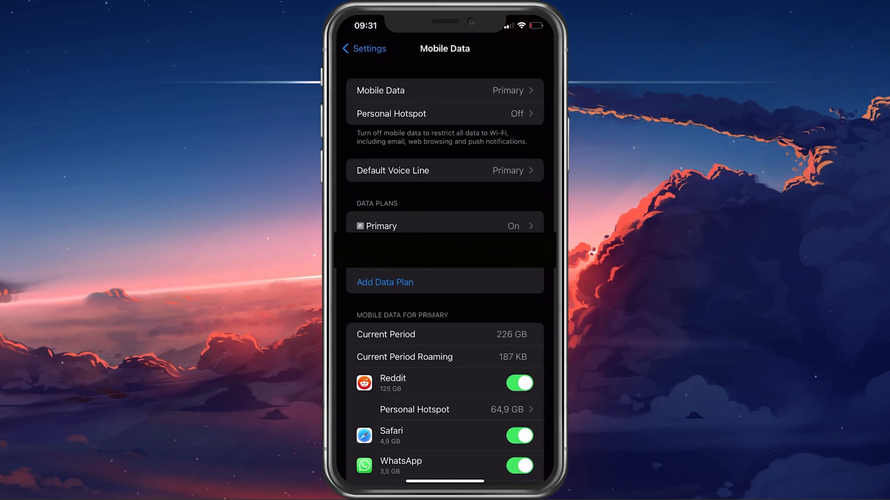
click(417, 91)
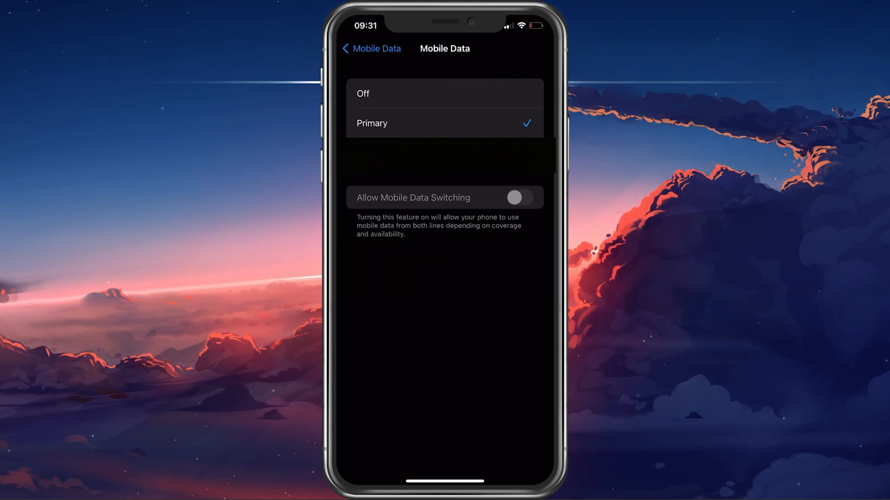
click(372, 48)
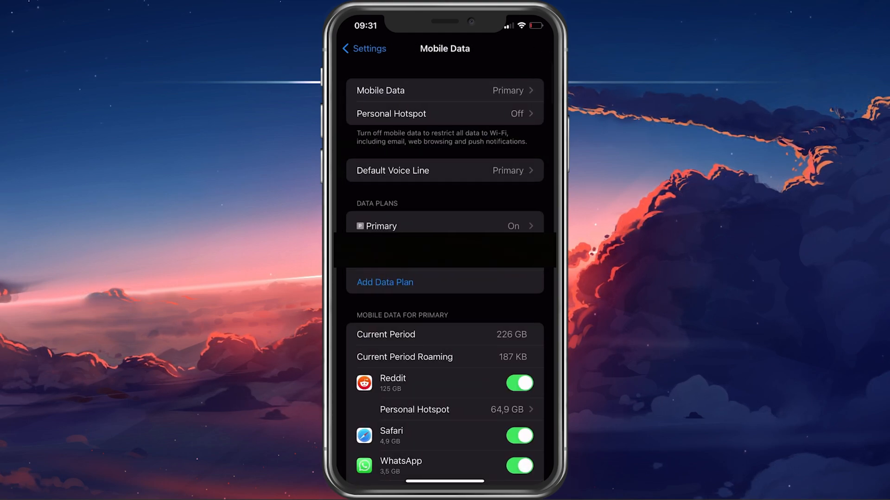
click(364, 46)
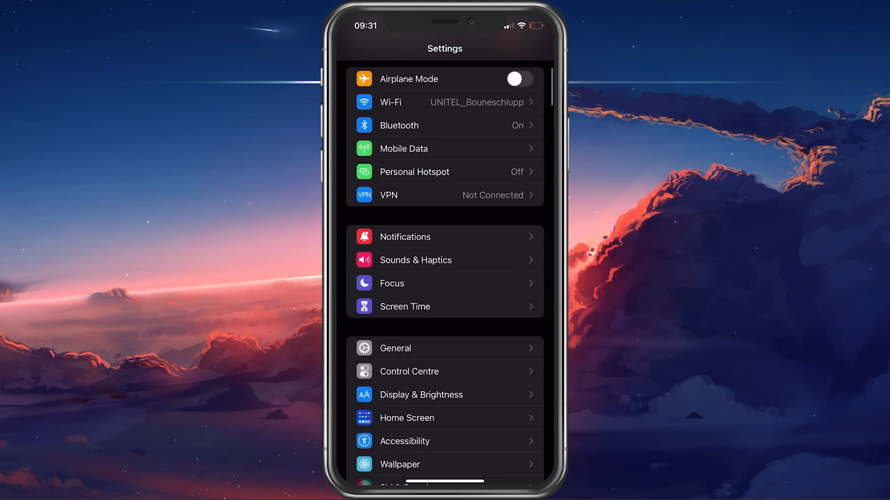
drag(529, 21, 529, 209)
click(397, 136)
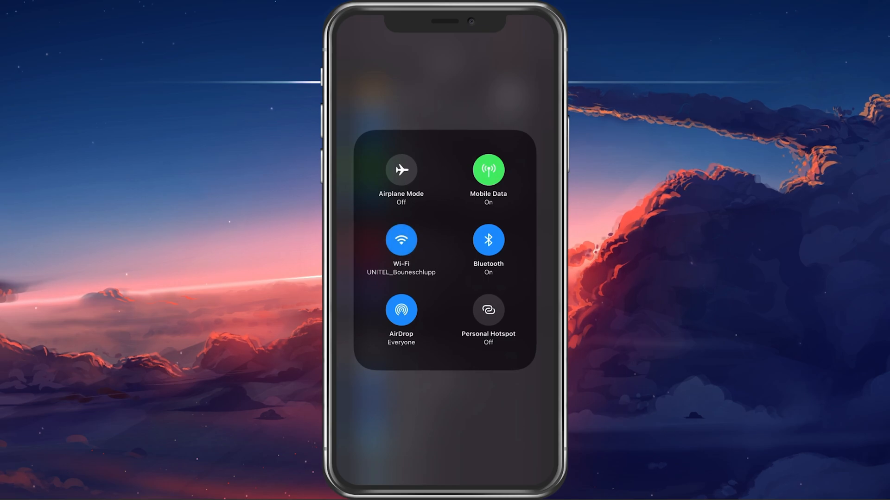
click(399, 231)
click(445, 431)
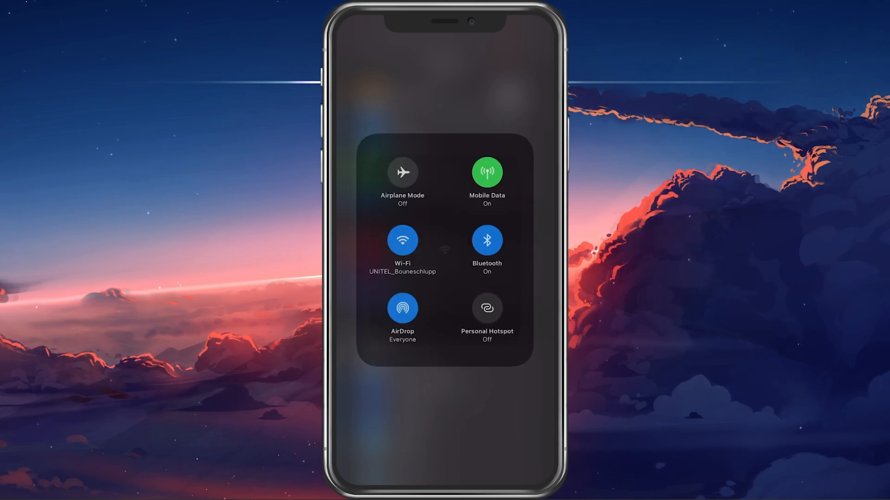
click(446, 431)
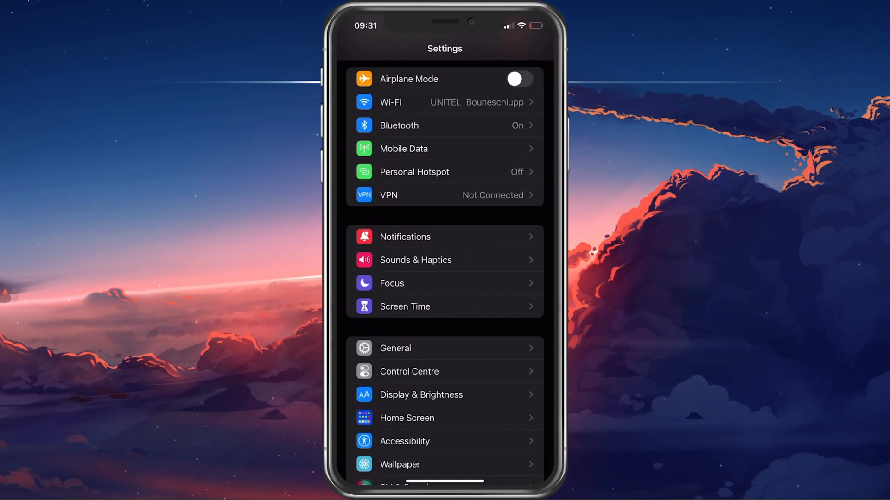
scroll(445, 279, up, 3)
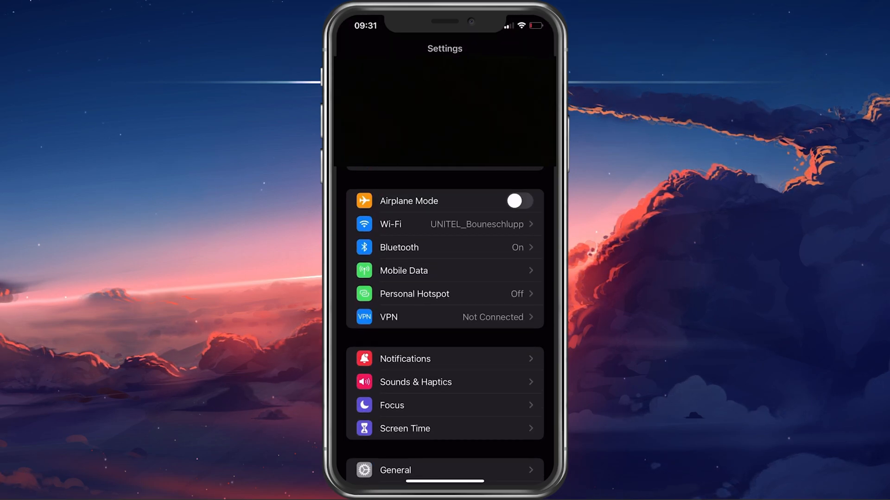
Confirm Find My iPhone and iCloud Backup are both On for the iPhone 11 Pro Max.
click(445, 133)
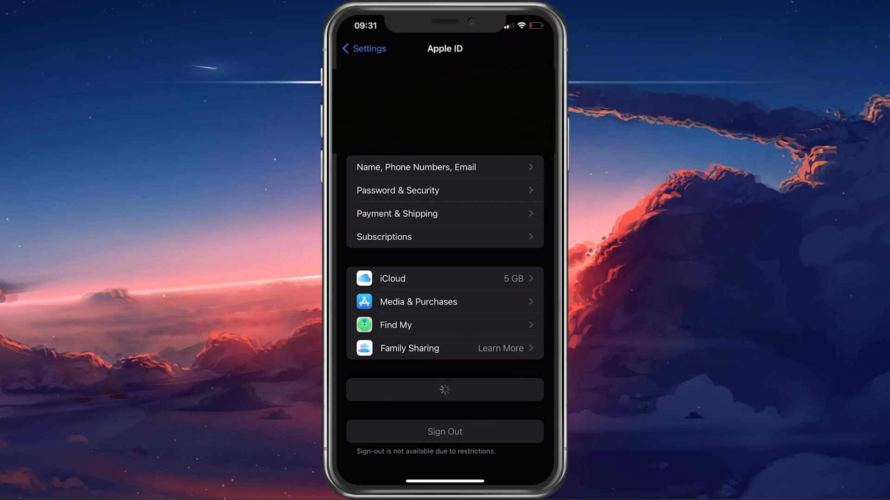
click(445, 394)
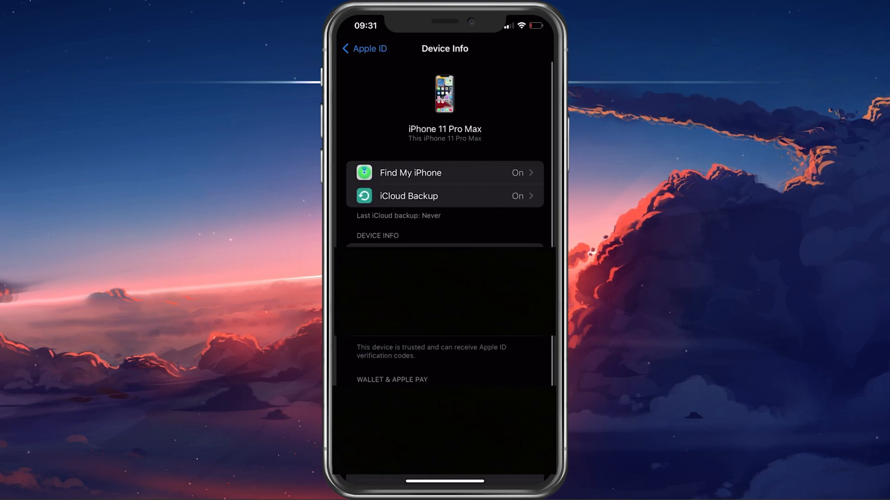
click(445, 173)
click(370, 48)
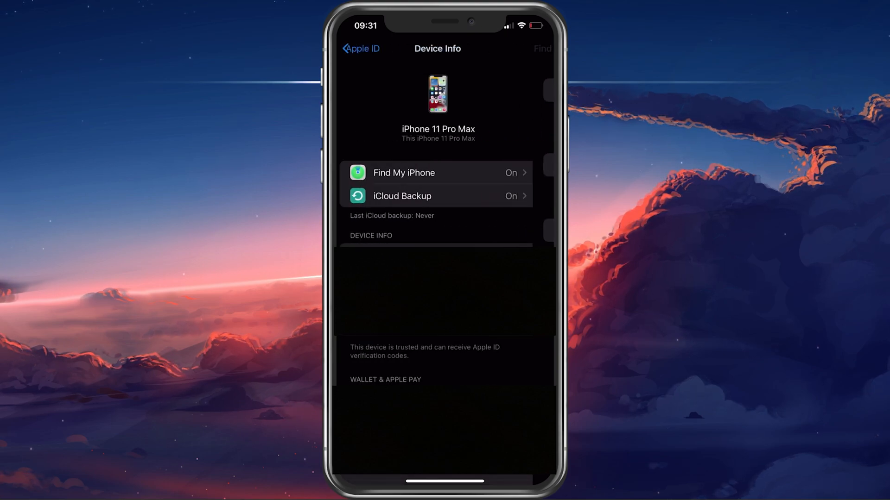
click(417, 195)
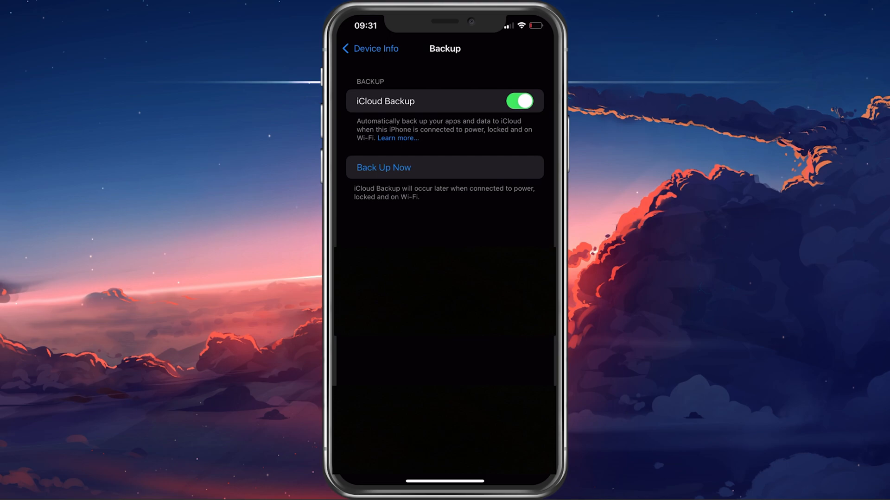
click(370, 48)
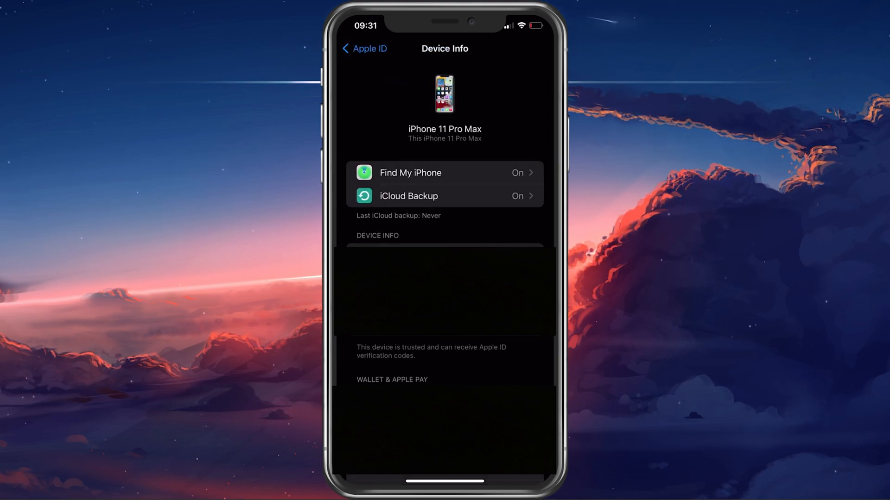
Return from Device Info to the Apple ID page.
click(365, 48)
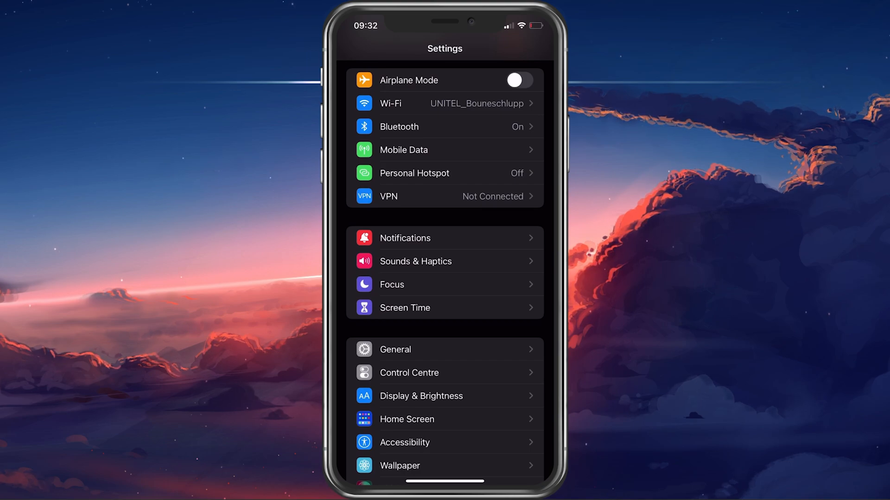
Switch Content & Privacy Restrictions off under Screen Time.
click(404, 308)
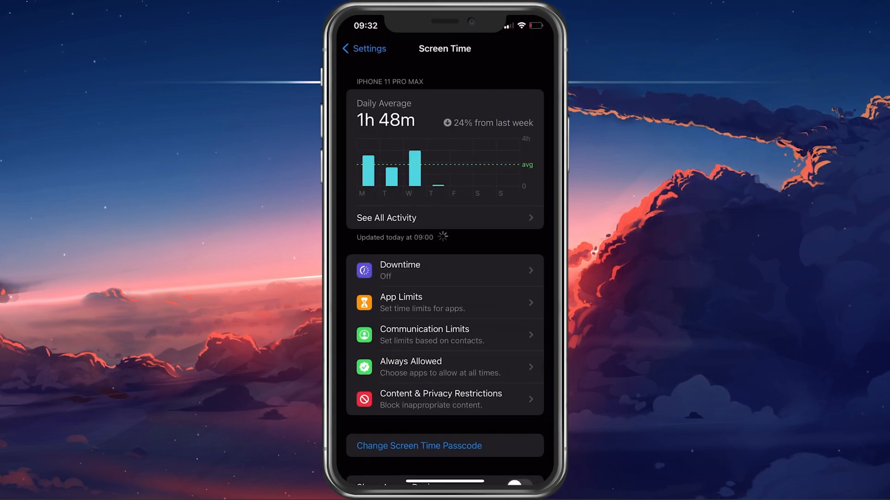
click(441, 399)
click(521, 90)
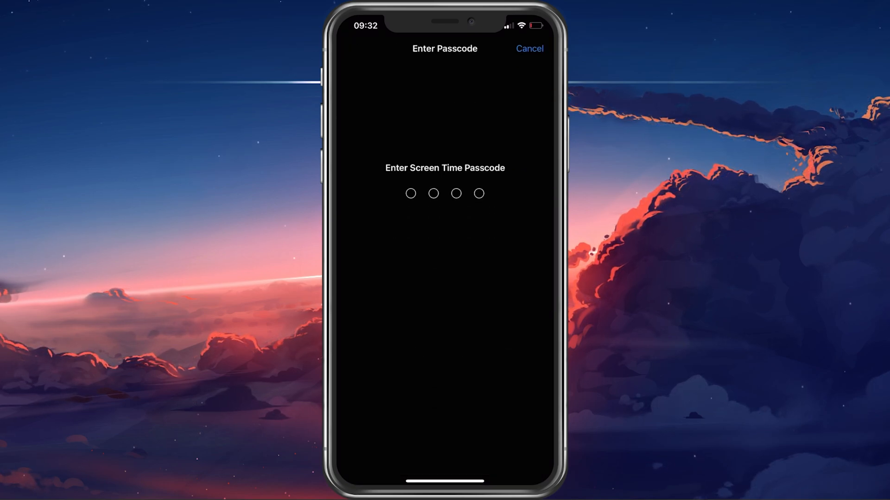
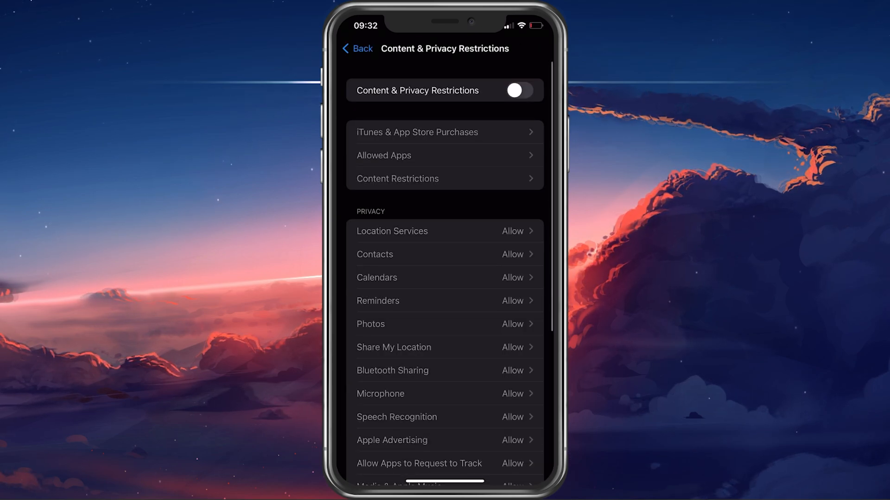
click(357, 48)
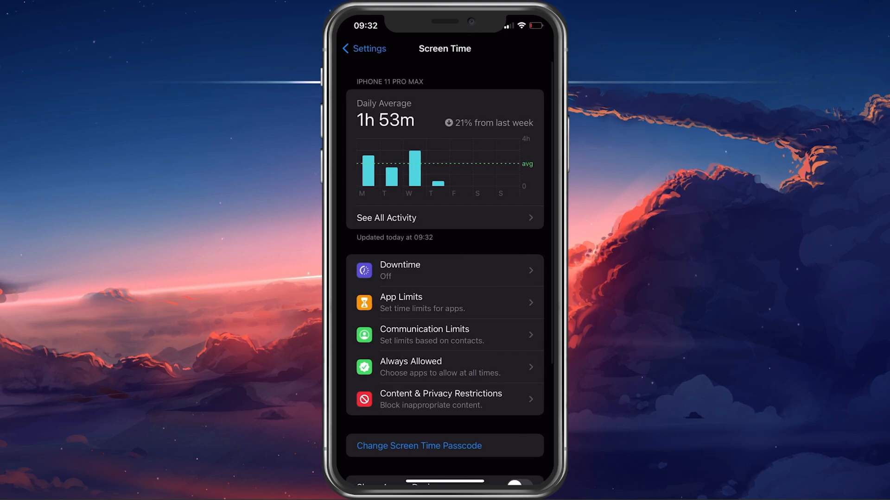
scroll(445, 278, down, 3)
Toggle Share Across Devices and dismiss the end-to-end encryption alert.
click(514, 350)
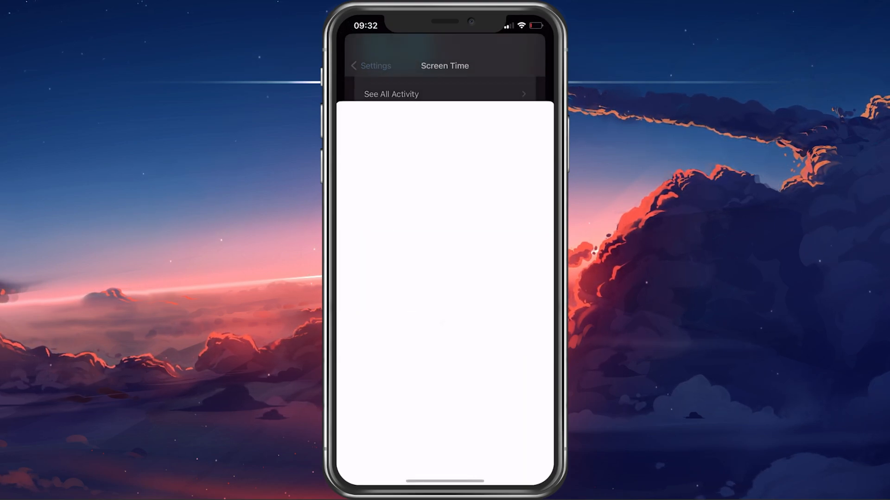
click(477, 288)
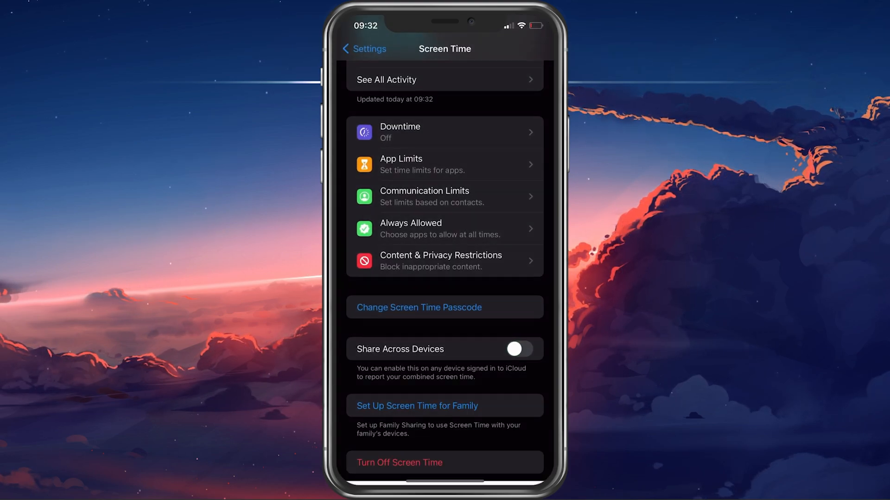